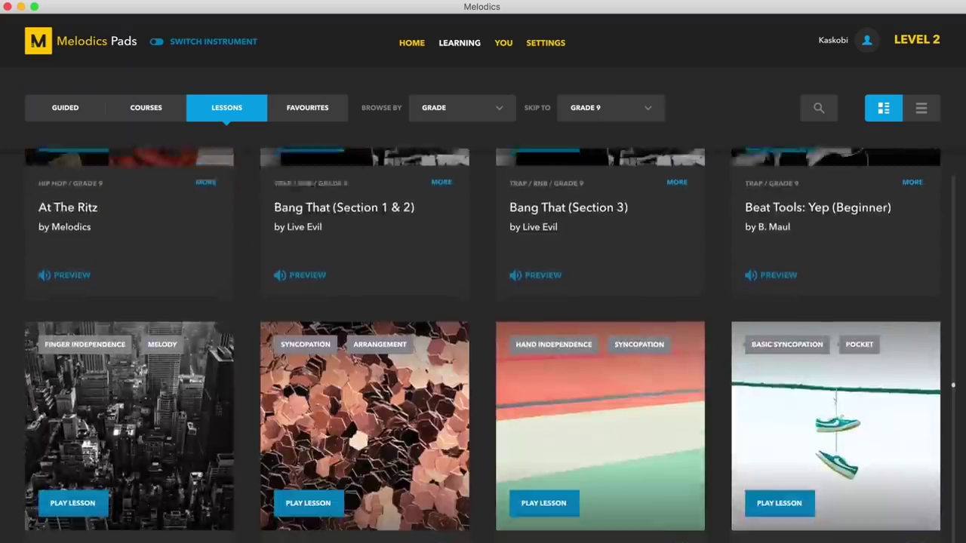
Scroll Melodics' lessons past Grade 9 to the last Grade 10 lessons, like 'Synthol (Bass)'.
{"action": "scroll", "coordinate": [483, 346], "scroll_direction": "down", "scroll_amount": 20}
{"action": "scroll", "coordinate": [484, 345], "scroll_direction": "down", "scroll_amount": 20}
{"action": "scroll", "coordinate": [483, 346], "scroll_direction": "down", "scroll_amount": 20}
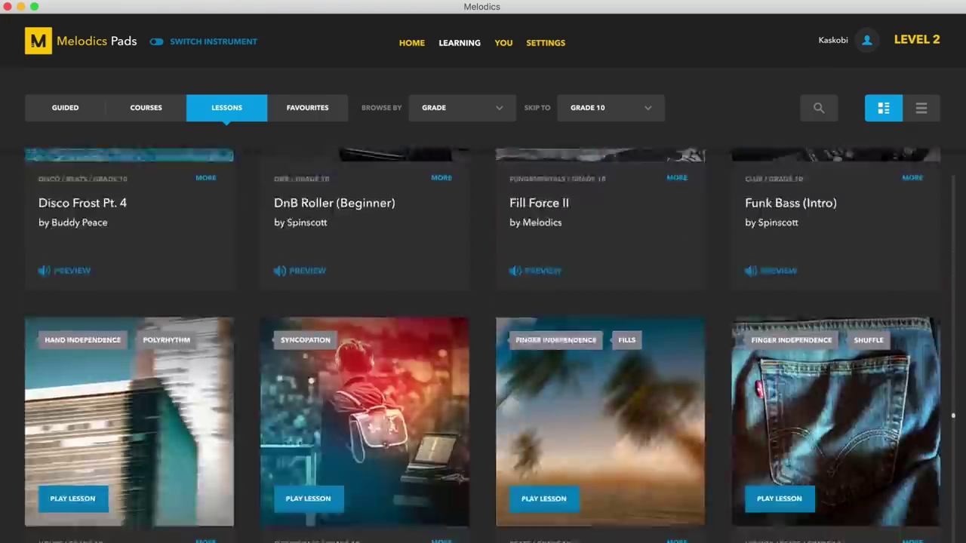
{"action": "scroll", "coordinate": [483, 346], "scroll_direction": "down", "scroll_amount": 20}
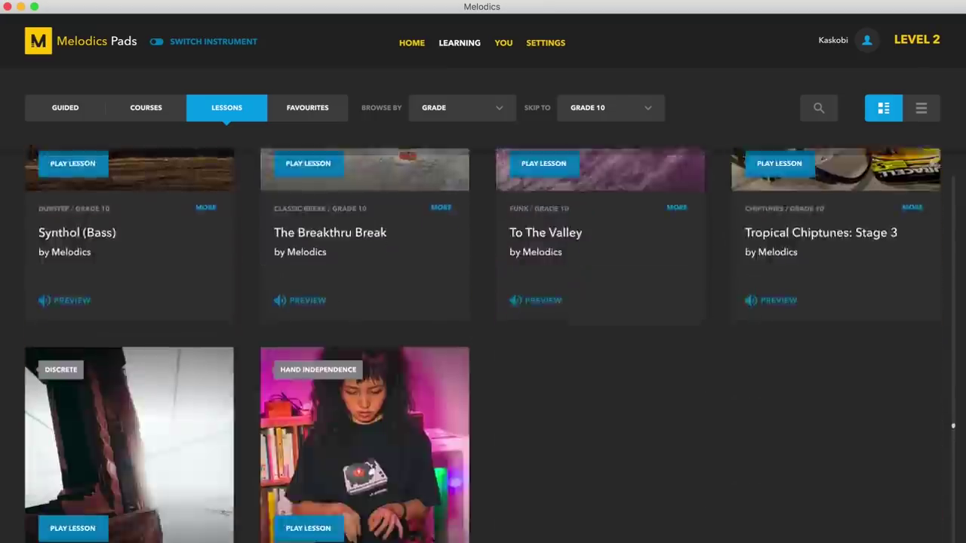
{"action": "scroll", "coordinate": [483, 346], "scroll_direction": "down", "scroll_amount": 5}
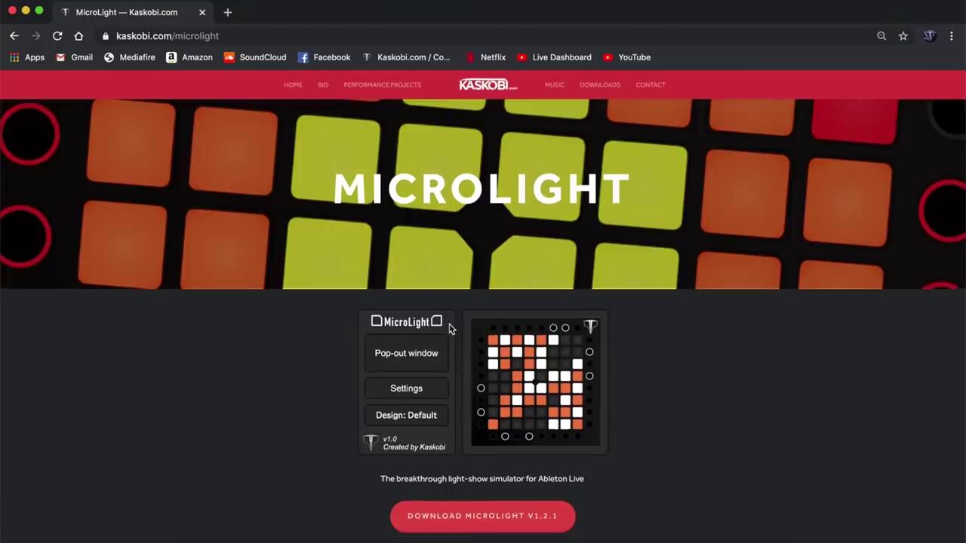
{"action": "scroll", "coordinate": [450, 329], "scroll_direction": "down", "scroll_amount": 2}
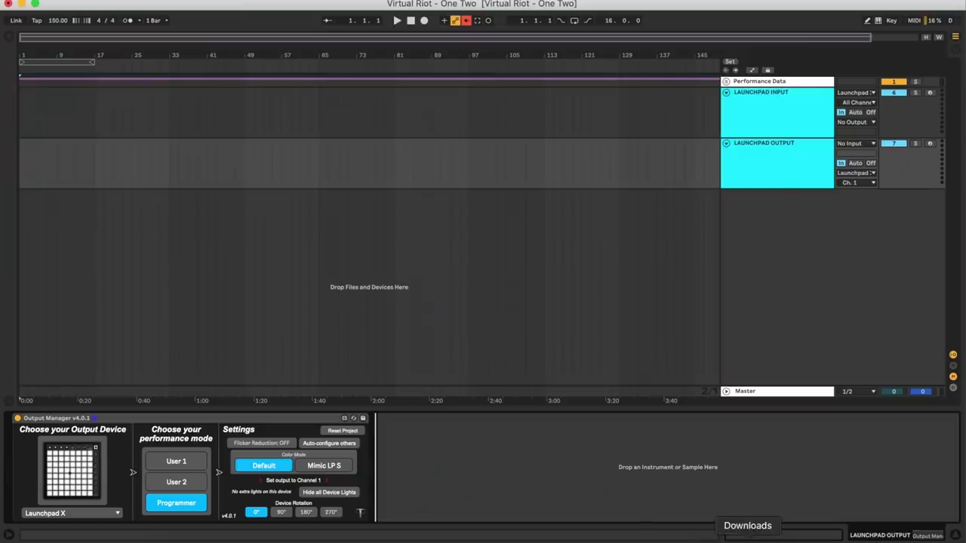
Drag MicroLight v1.2.1.amxd from Downloads into LAUNCHPAD OUTPUT before Output Manager, then select it.
{"action": "left_click", "coordinate": [748, 537]}
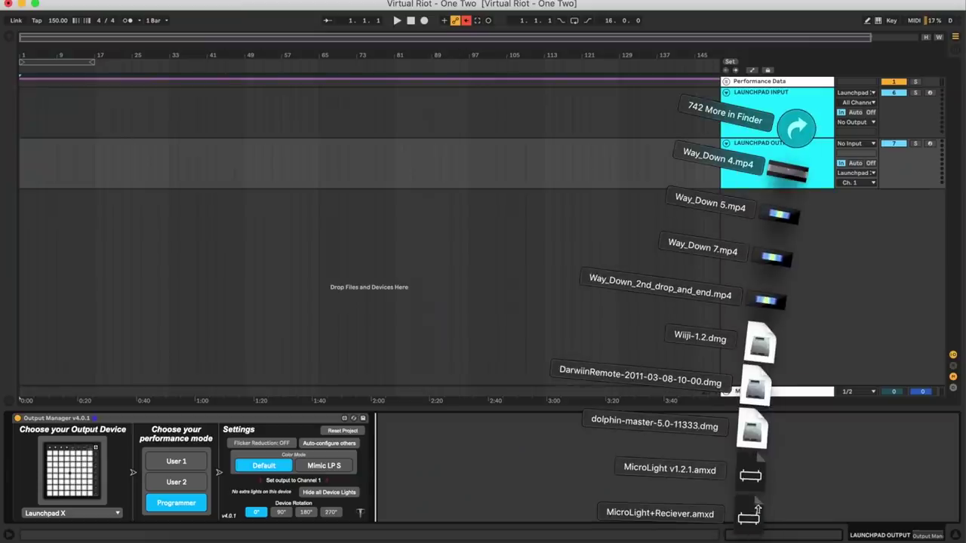
{"action": "mouse_move", "coordinate": [750, 476]}
{"action": "left_mouse_down"}
{"action": "mouse_move", "coordinate": [38, 473]}
{"action": "mouse_move", "coordinate": [12, 465]}
{"action": "left_mouse_up"}
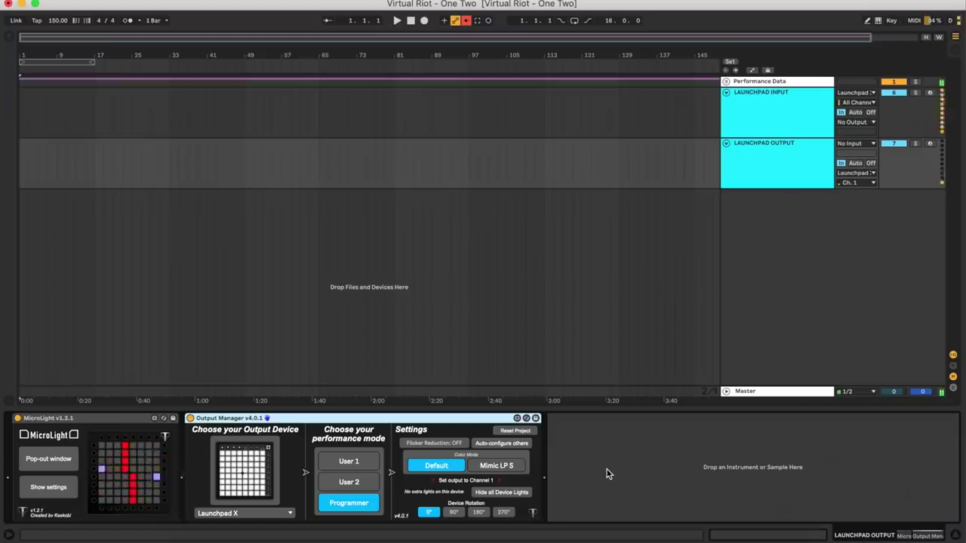
{"action": "left_click", "coordinate": [103, 427]}
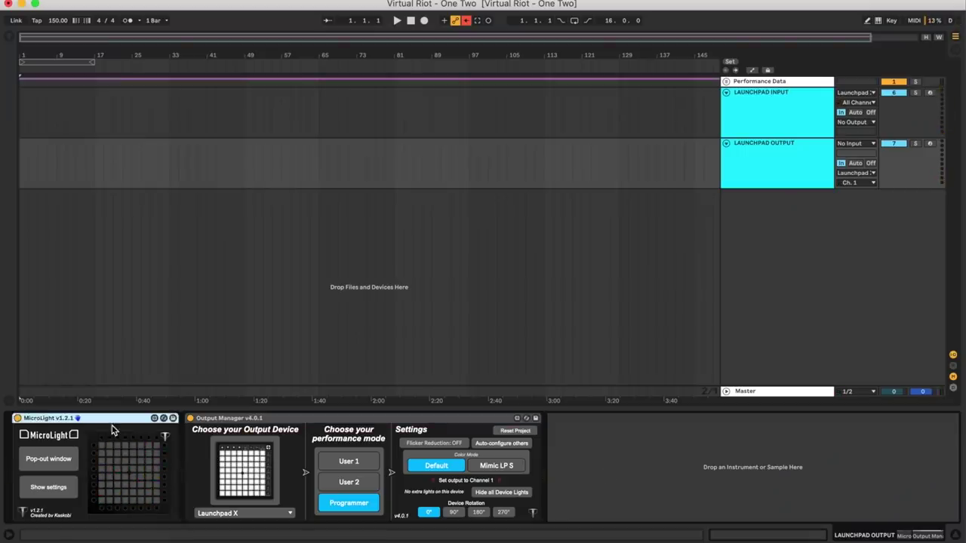
Pop MicroLight's virtual Launchpad into a repositioned floating 100% window and show its settings.
{"action": "left_click", "coordinate": [60, 462]}
{"action": "left_click_drag", "start_coordinate": [221, 46], "coordinate": [264, 111]}
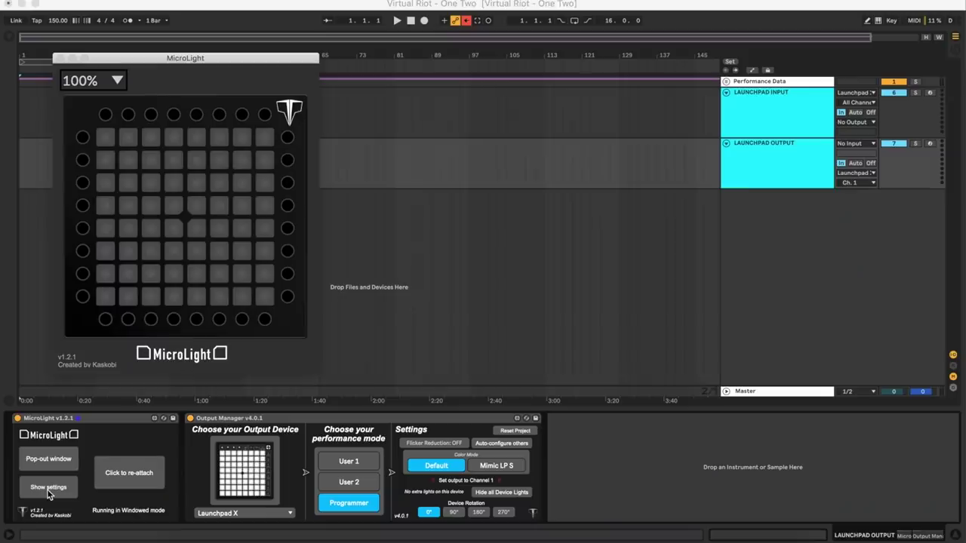
{"action": "left_click", "coordinate": [48, 487]}
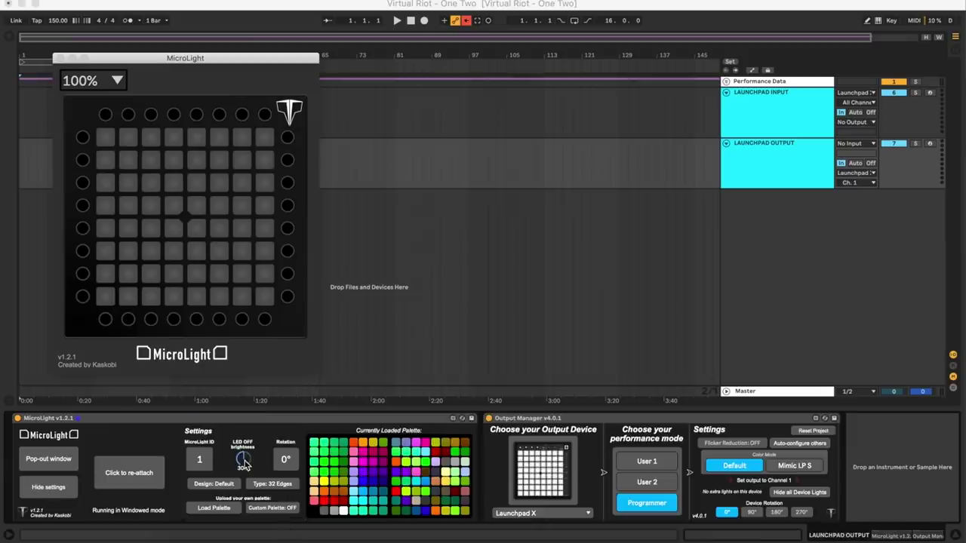
Set MicroLight's LED OFF brightness to 26% and try Rotation -45°, then reset it to 0°.
{"action": "left_click_drag", "start_coordinate": [243, 459], "coordinate": [243, 450]}
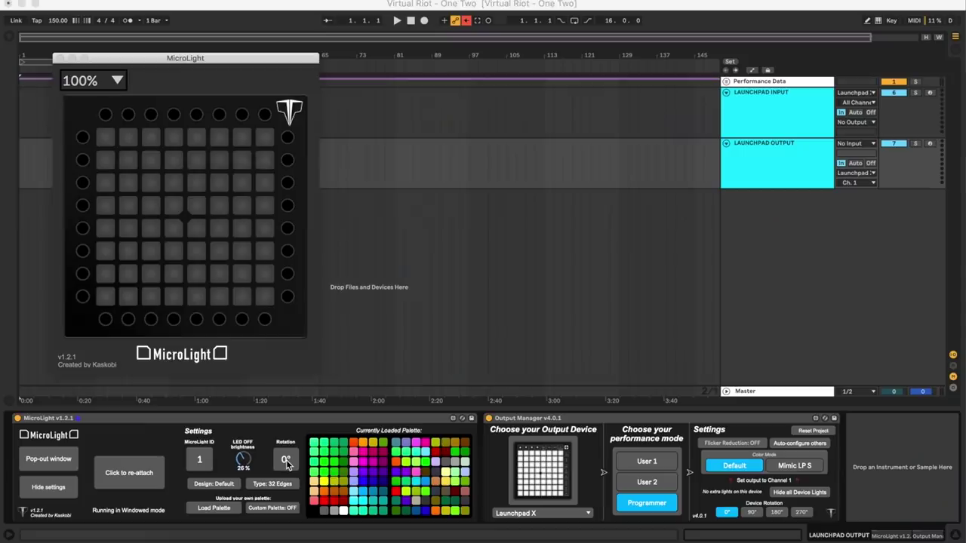
{"action": "left_click_drag", "start_coordinate": [286, 460], "coordinate": [287, 465]}
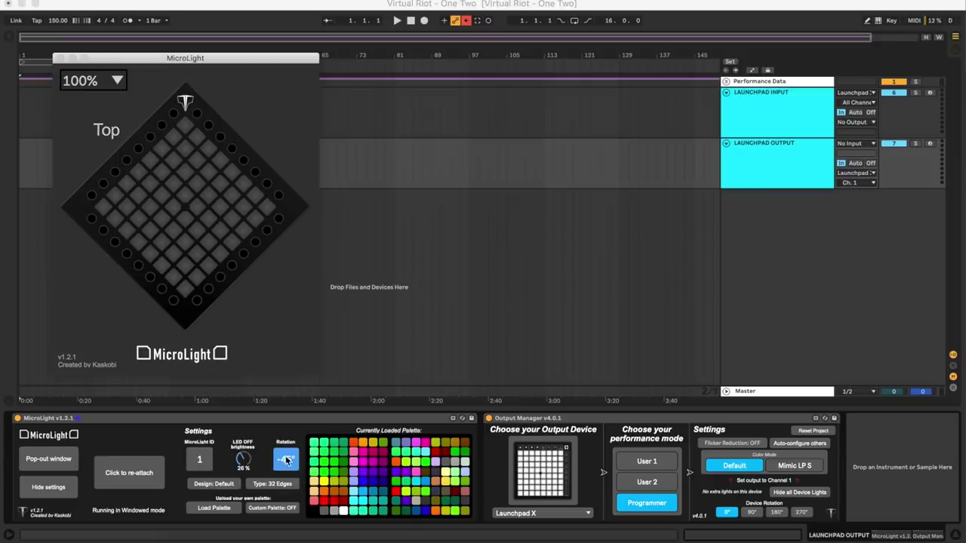
{"action": "left_click", "coordinate": [286, 460]}
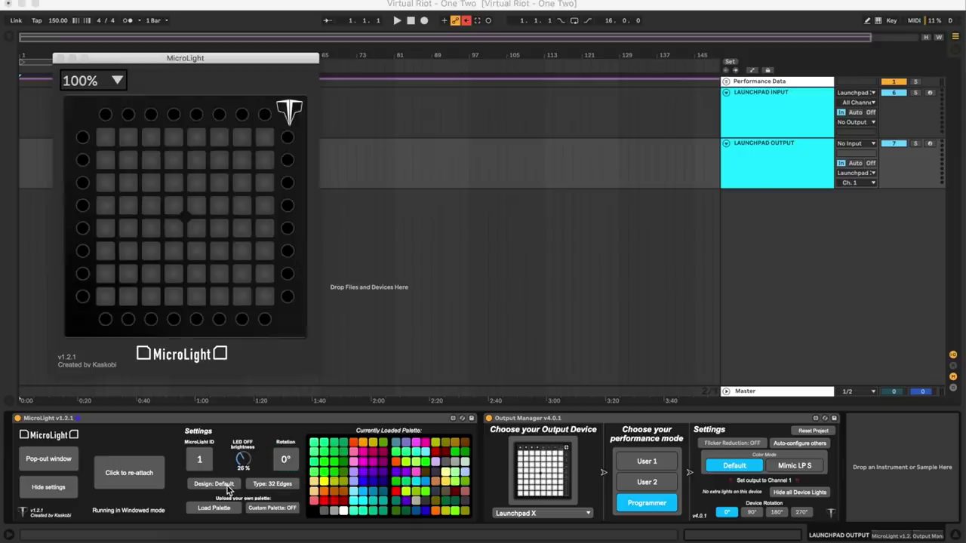
Try the Phantom design and 16 Edges type, then revert to Default and 32 Edges.
{"action": "left_click", "coordinate": [219, 485]}
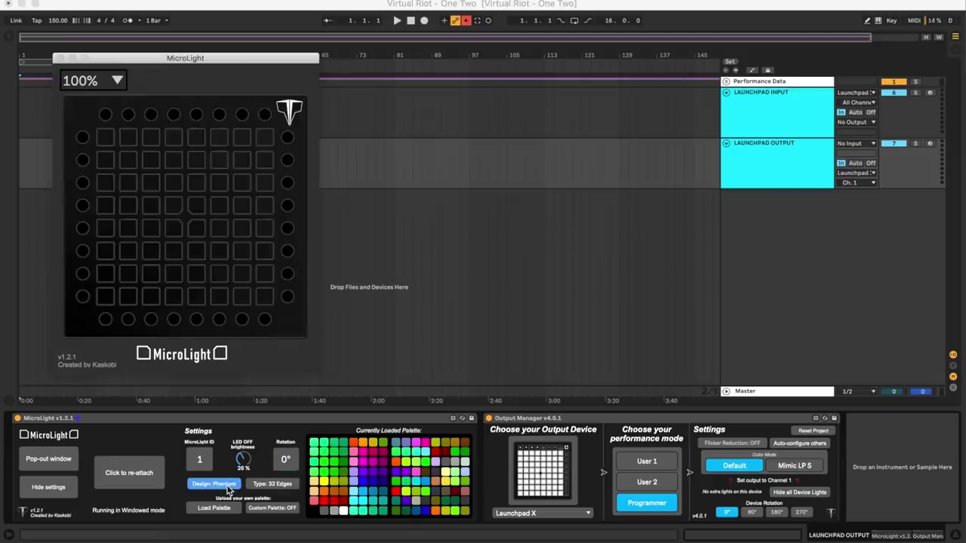
{"action": "left_click", "coordinate": [226, 486]}
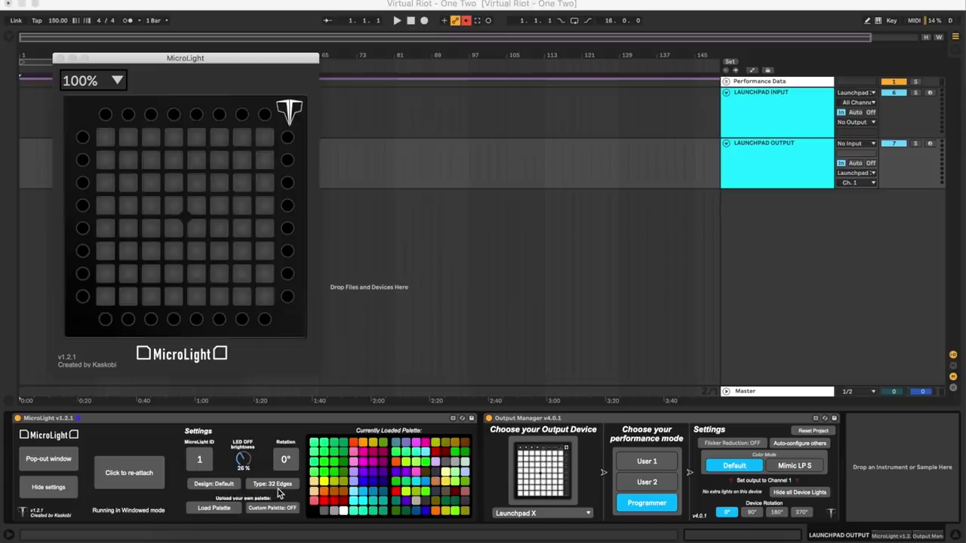
{"action": "left_click", "coordinate": [277, 487]}
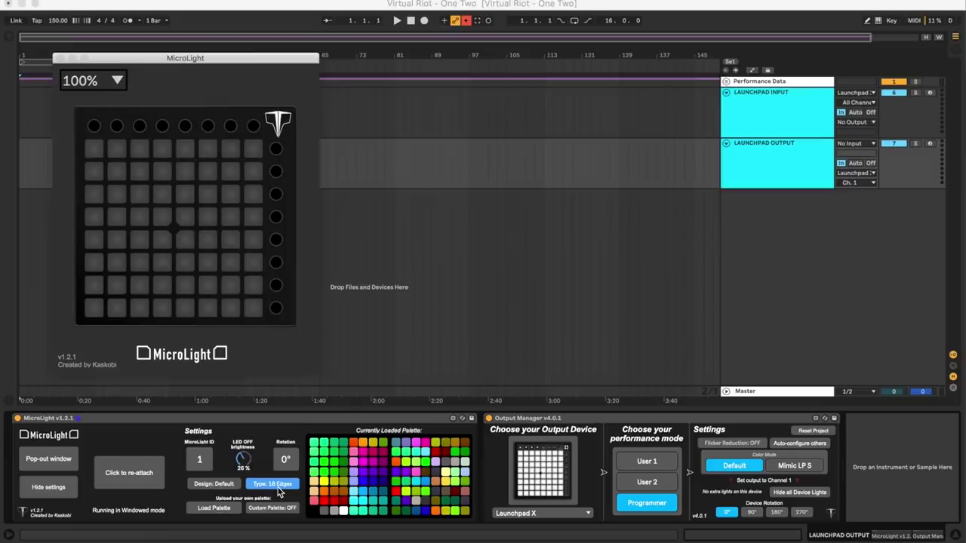
{"action": "left_click", "coordinate": [278, 488]}
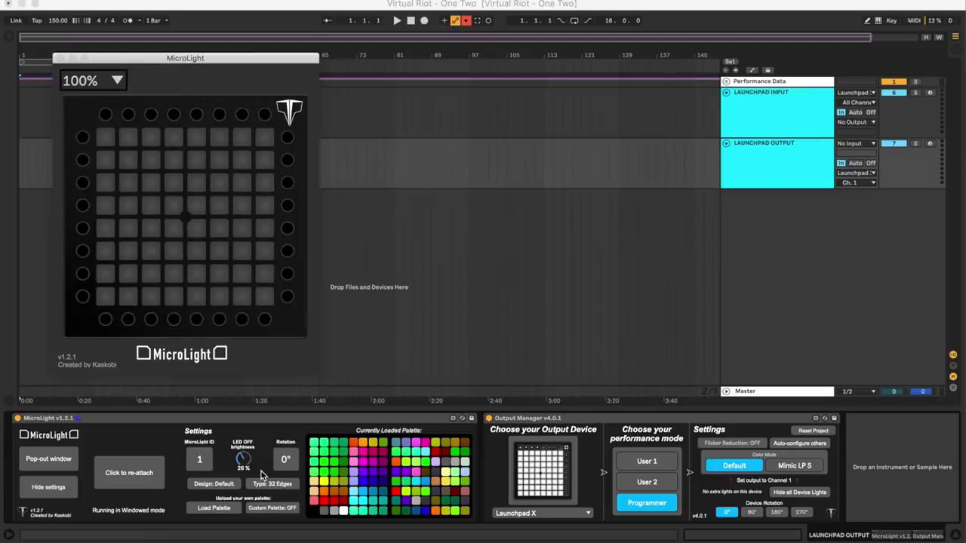
{"action": "left_click", "coordinate": [329, 421]}
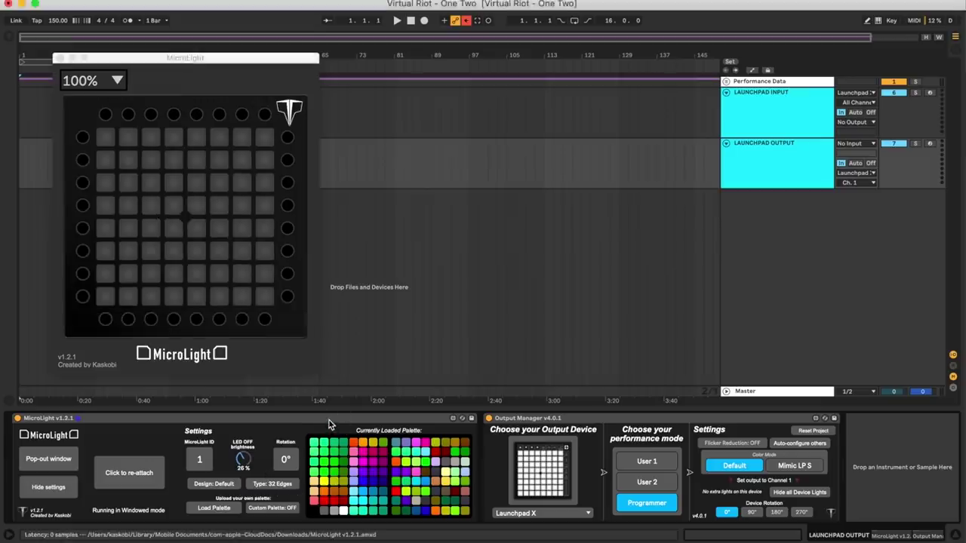
{"action": "left_click", "coordinate": [322, 423]}
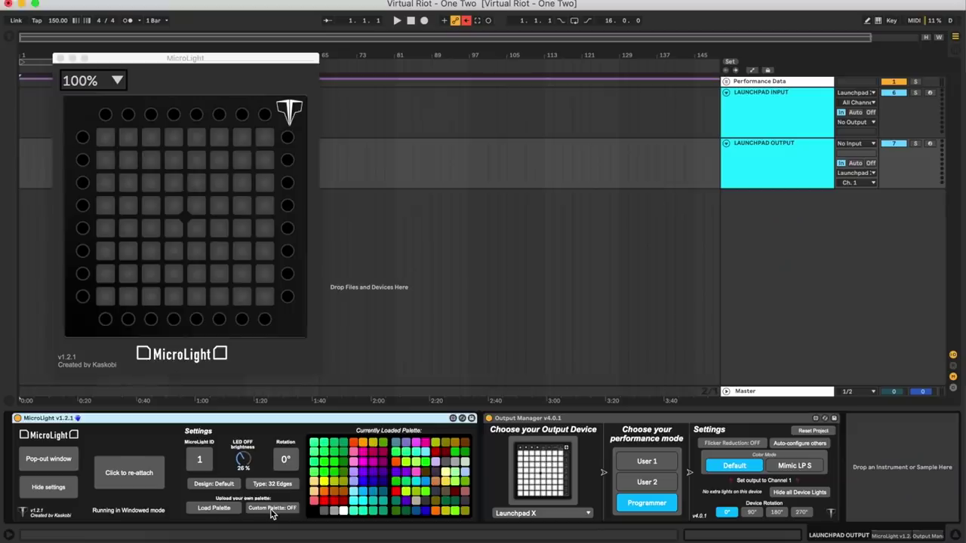
{"action": "left_click", "coordinate": [272, 509]}
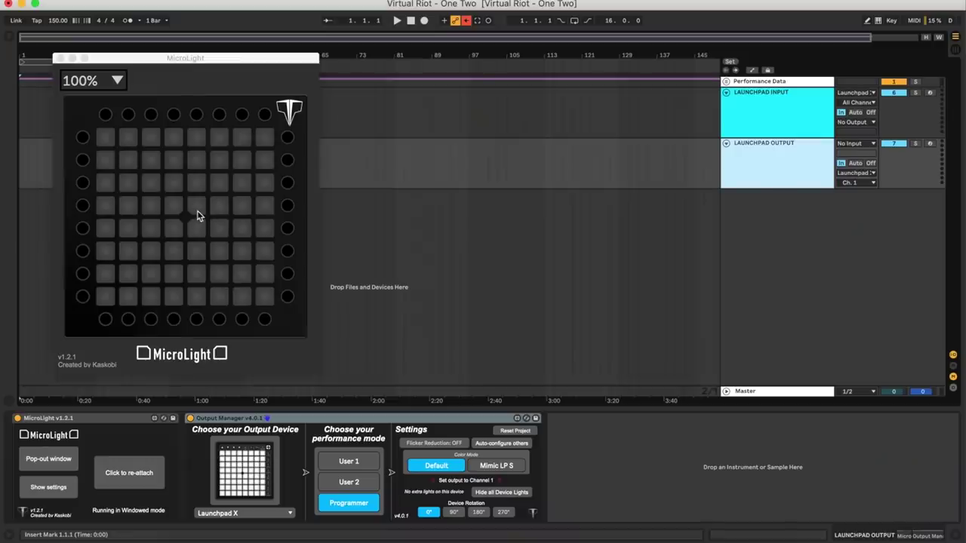
Load MicroLight+Reciever.amxd onto LAUNCHPAD INPUT after Input Manager and test the virtual Launchpad pads.
{"action": "left_click", "coordinate": [200, 210]}
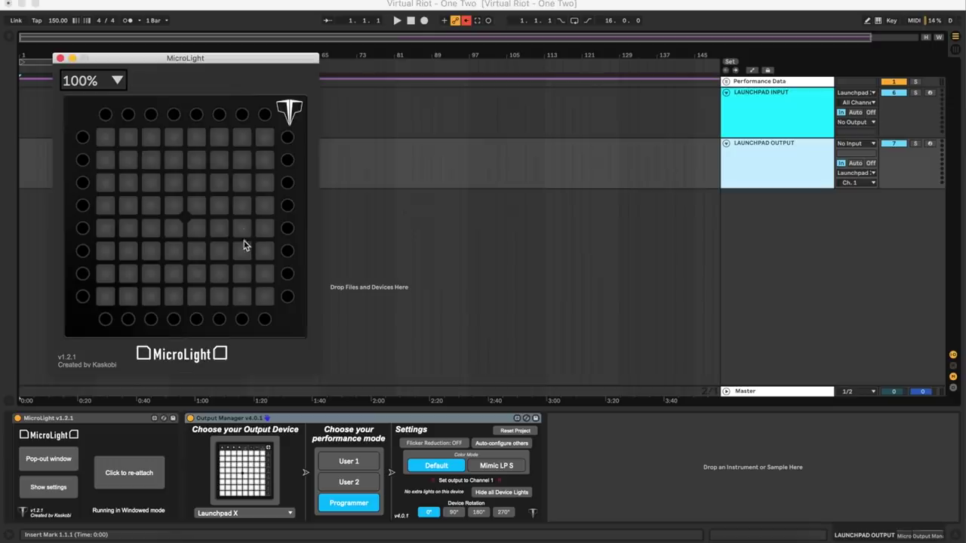
{"action": "left_click", "coordinate": [779, 108]}
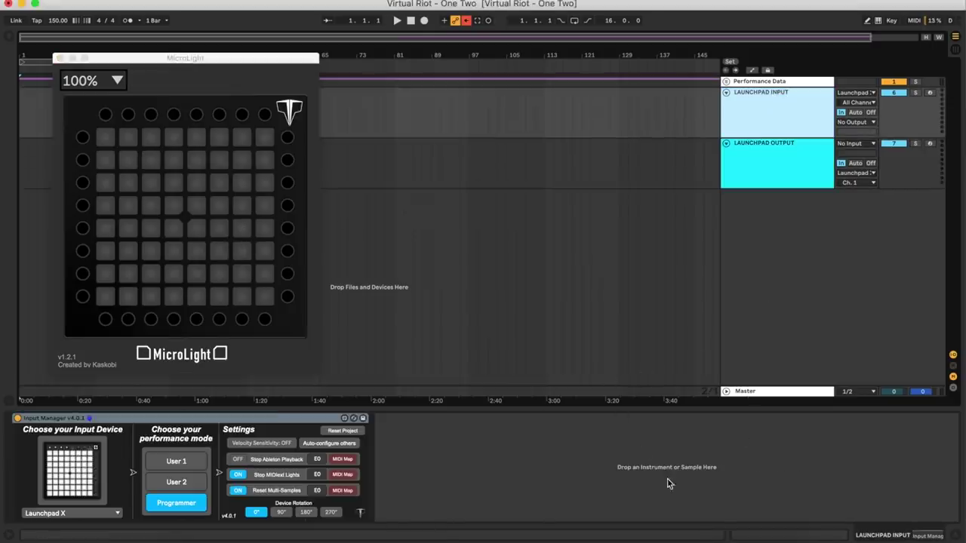
{"action": "left_click", "coordinate": [748, 537]}
{"action": "left_click_drag", "start_coordinate": [751, 519], "coordinate": [577, 469]}
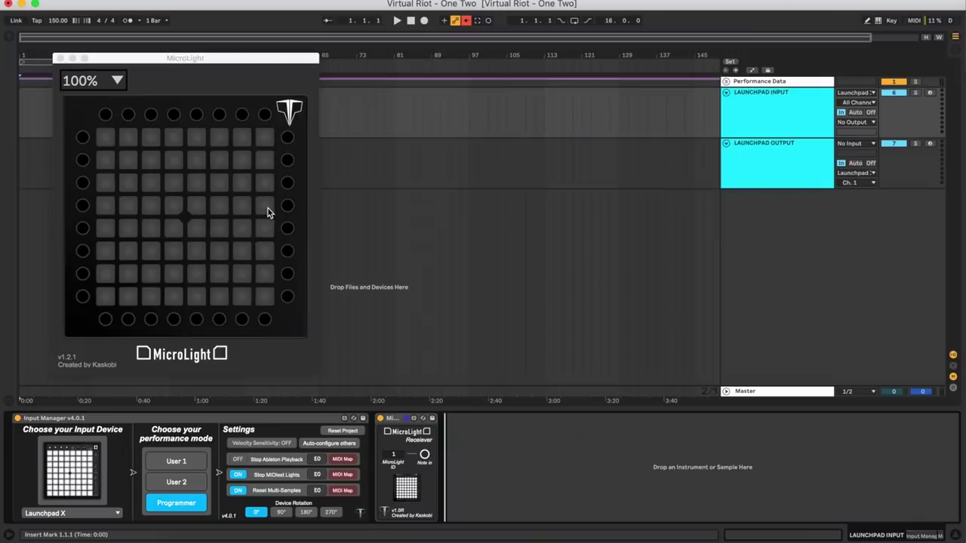
{"action": "left_click", "coordinate": [268, 209]}
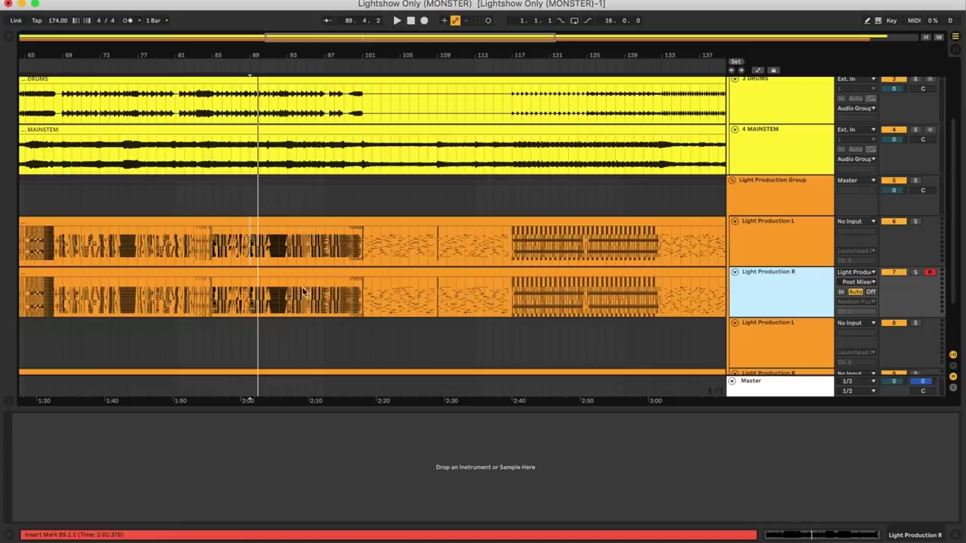
Start playback at bar 85, load MicroLight onto Light Production R, and move its window right.
{"action": "left_click", "coordinate": [274, 274]}
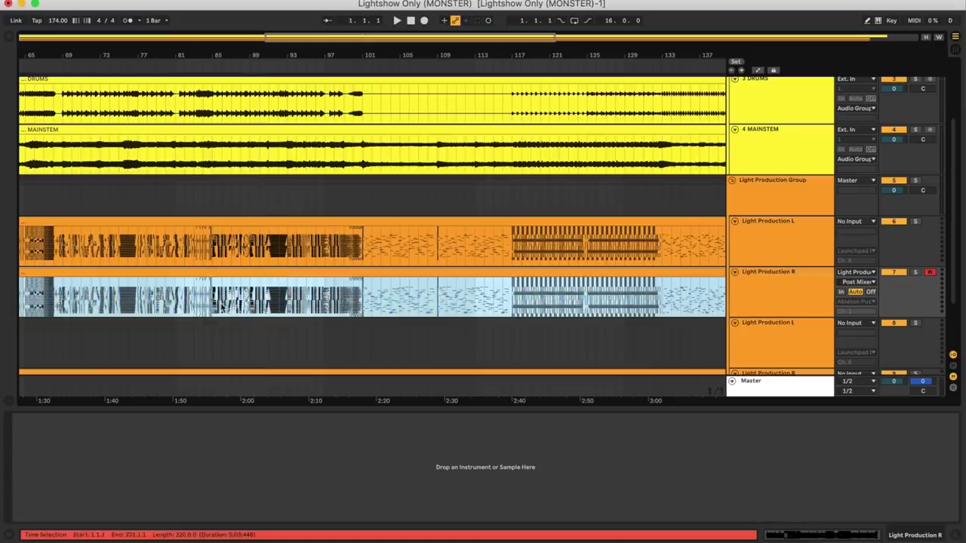
{"action": "left_click", "coordinate": [213, 305]}
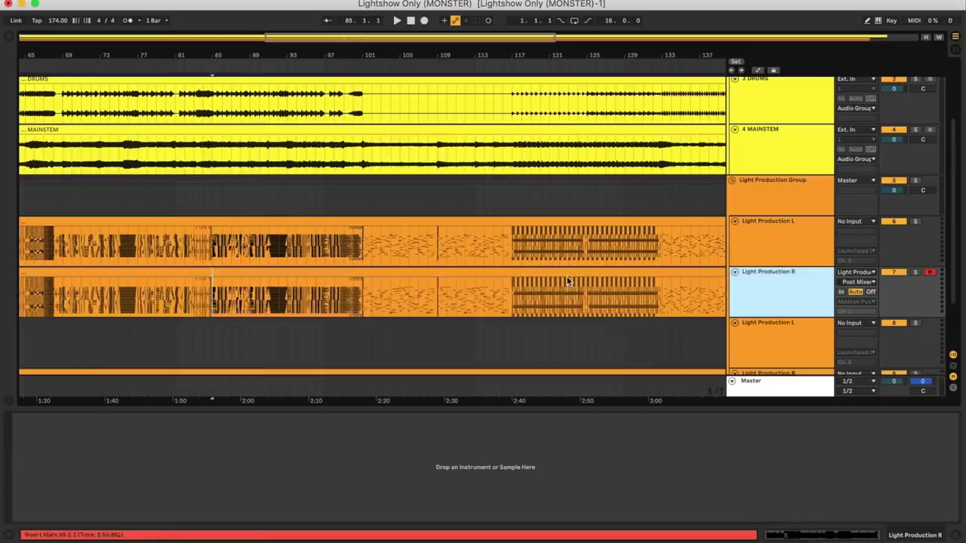
{"action": "left_click", "coordinate": [743, 532]}
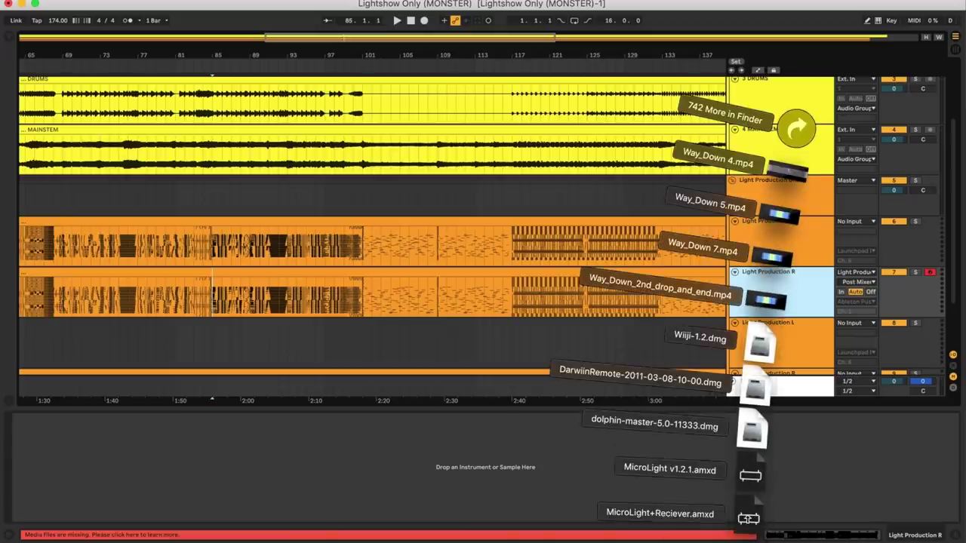
{"action": "left_click_drag", "start_coordinate": [750, 475], "coordinate": [548, 476]}
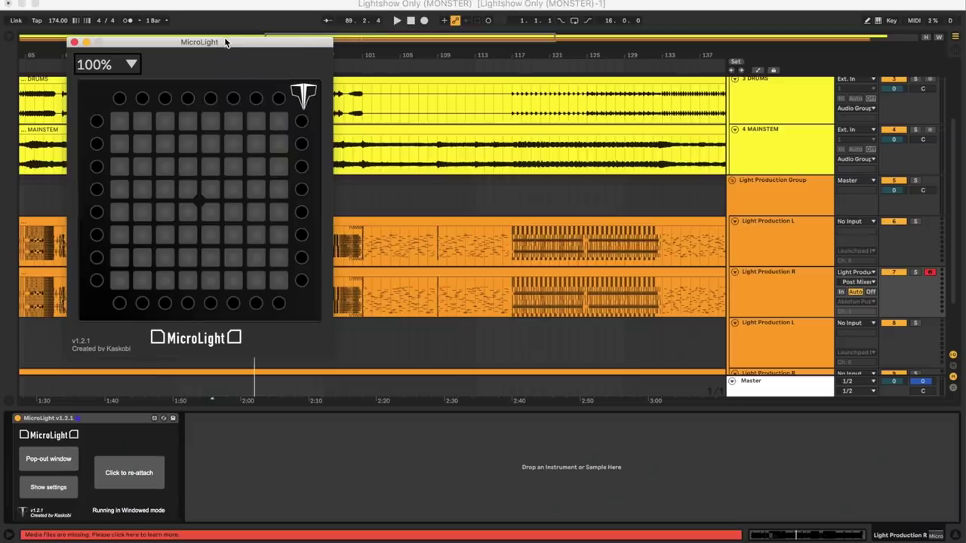
{"action": "left_click_drag", "start_coordinate": [225, 42], "coordinate": [603, 88]}
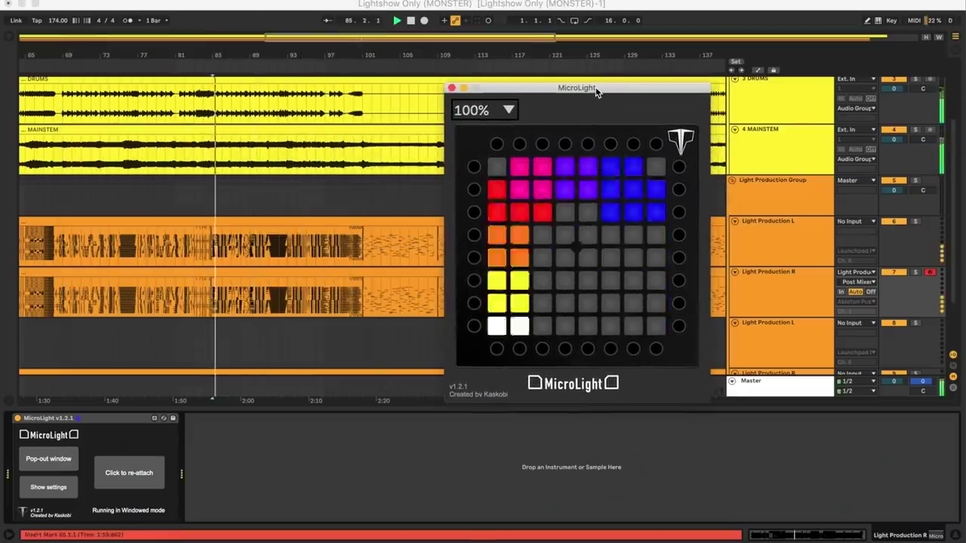